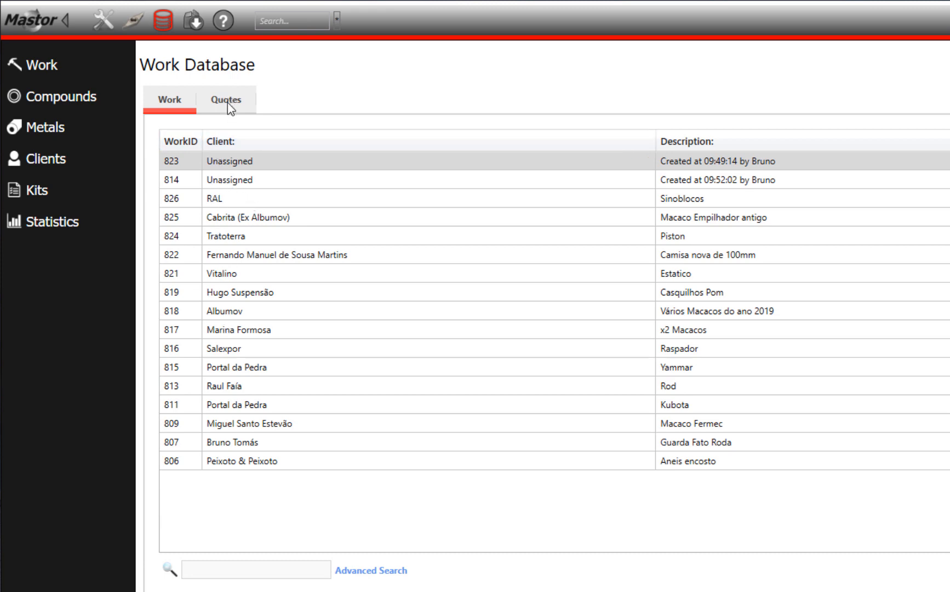
- Create a new quote described as "Seals for tractor" for the chosen client
click(228, 103)
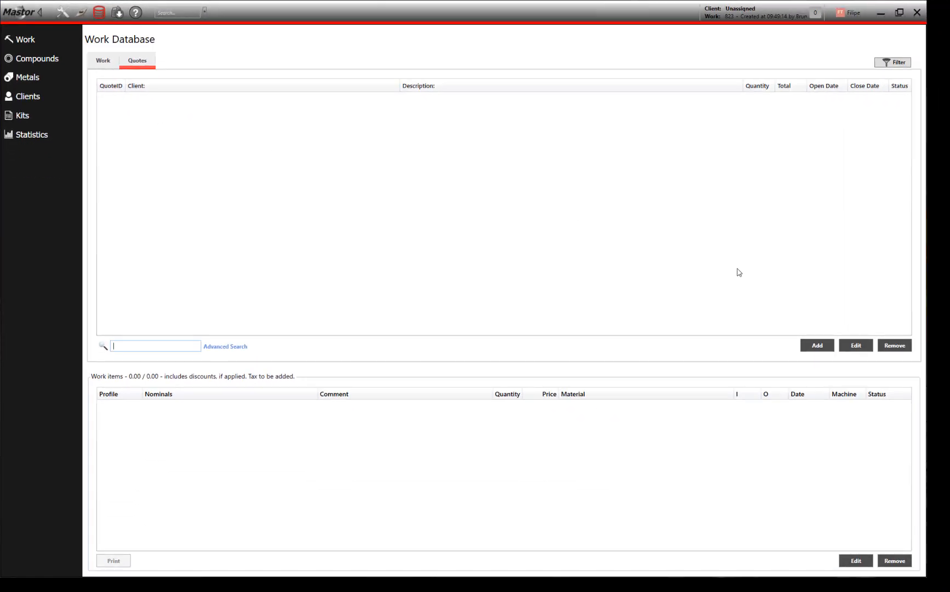
click(816, 344)
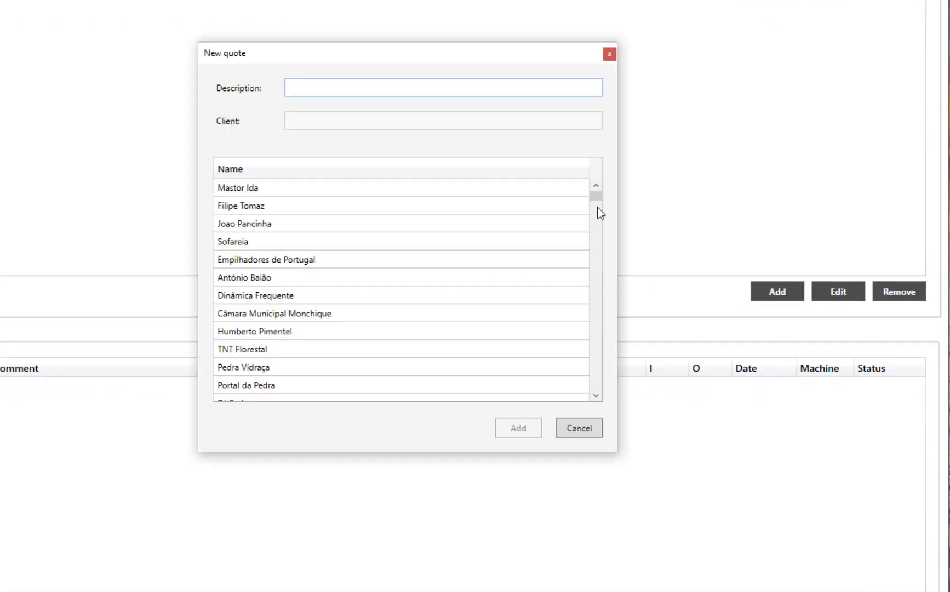
drag(597, 207, 600, 307)
click(310, 276)
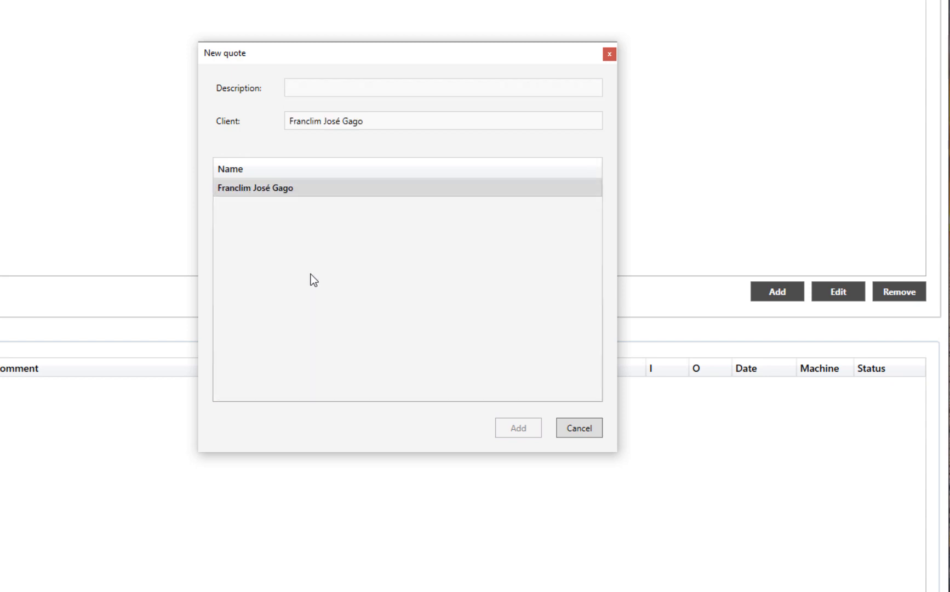
click(317, 88)
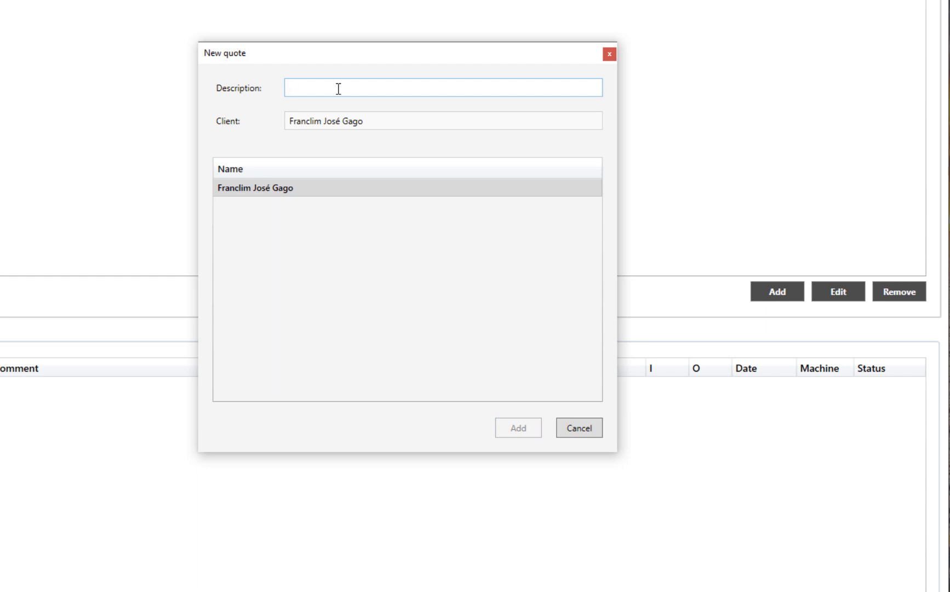
text(Seals for )
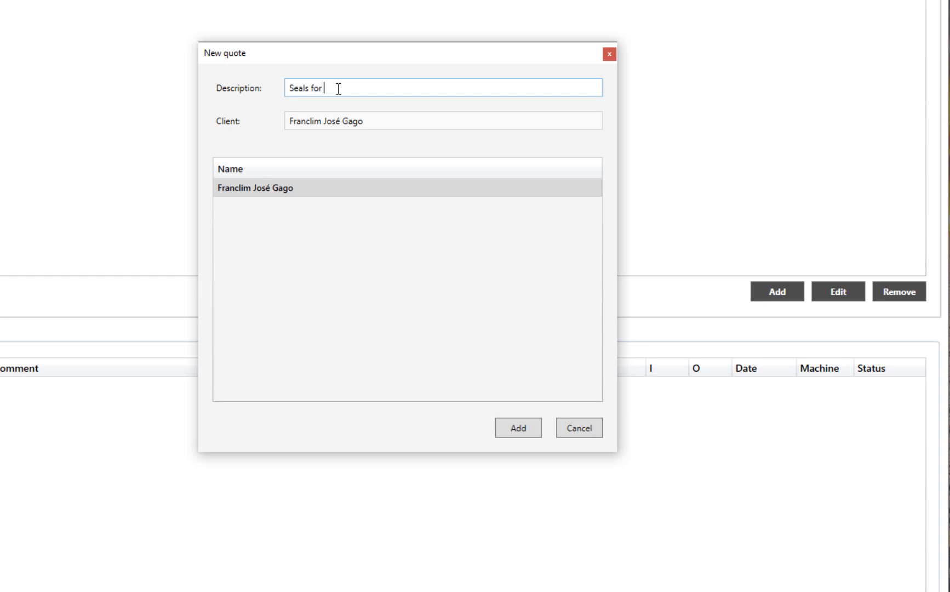
text(tractor)
click(515, 427)
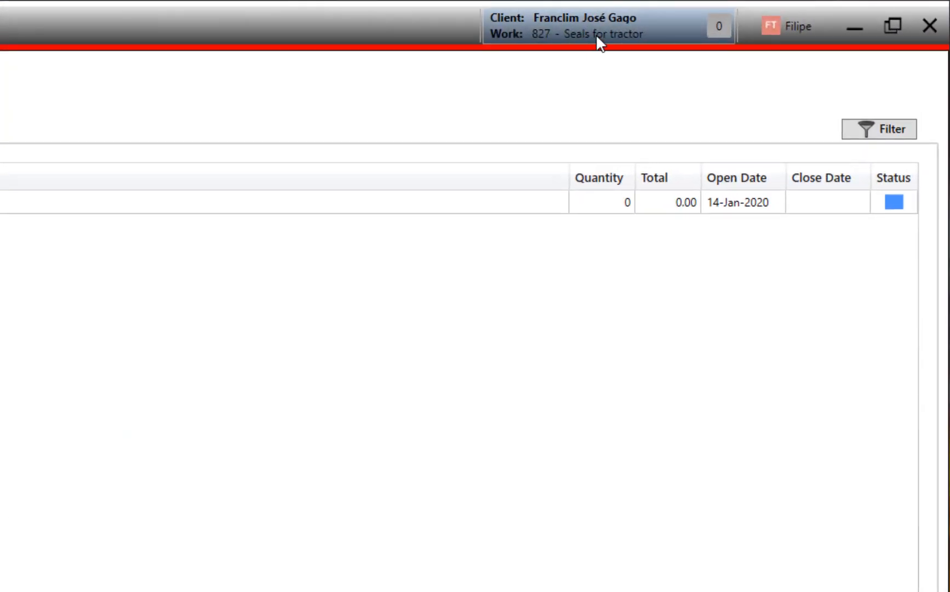
- Leave the work database and open the RS23E profile from the seal library
click(537, 35)
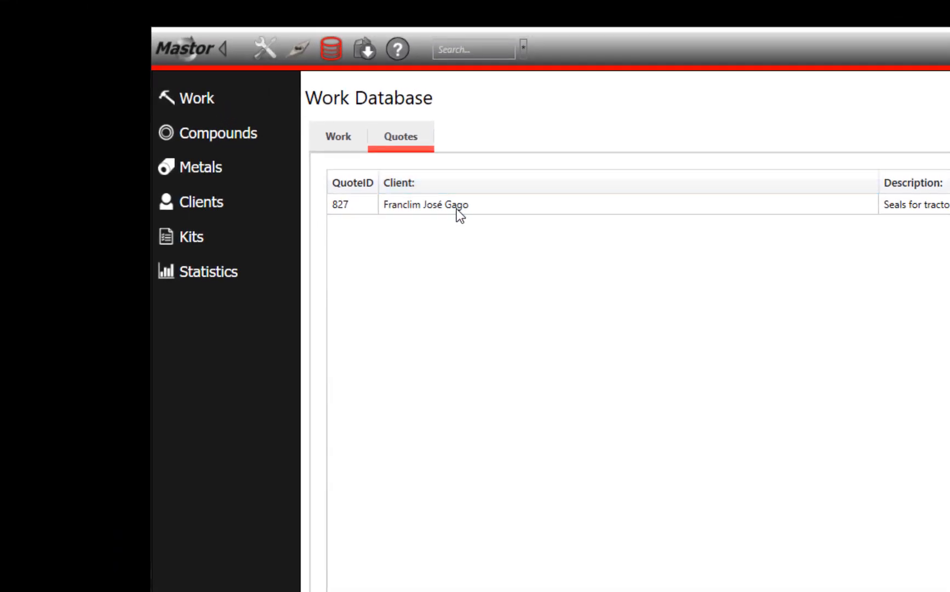
click(331, 48)
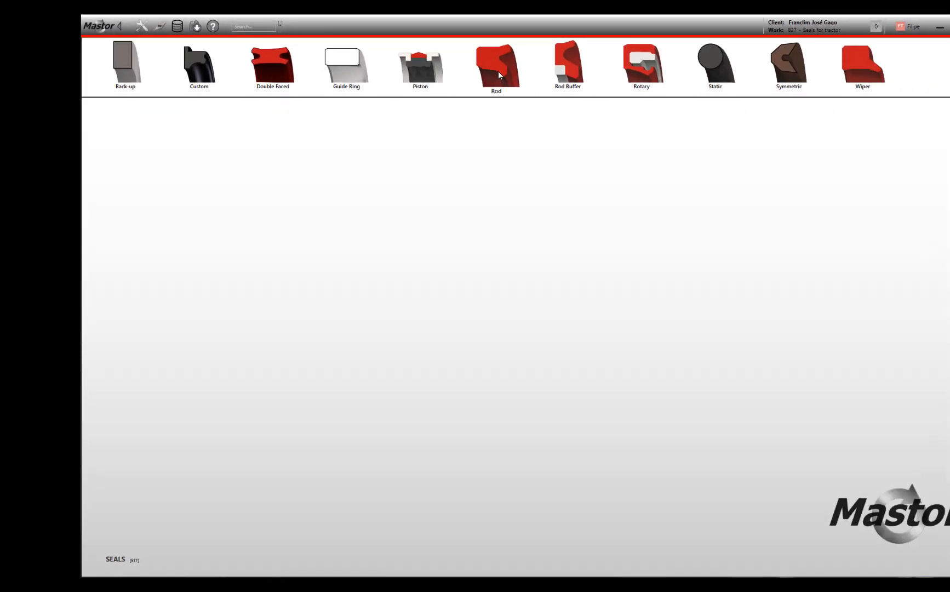
click(807, 106)
click(433, 97)
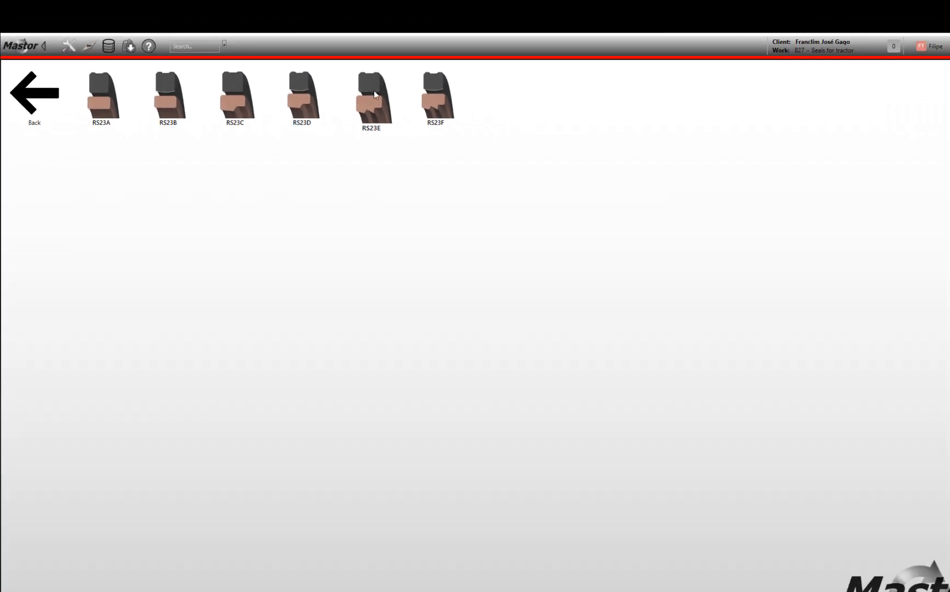
click(374, 94)
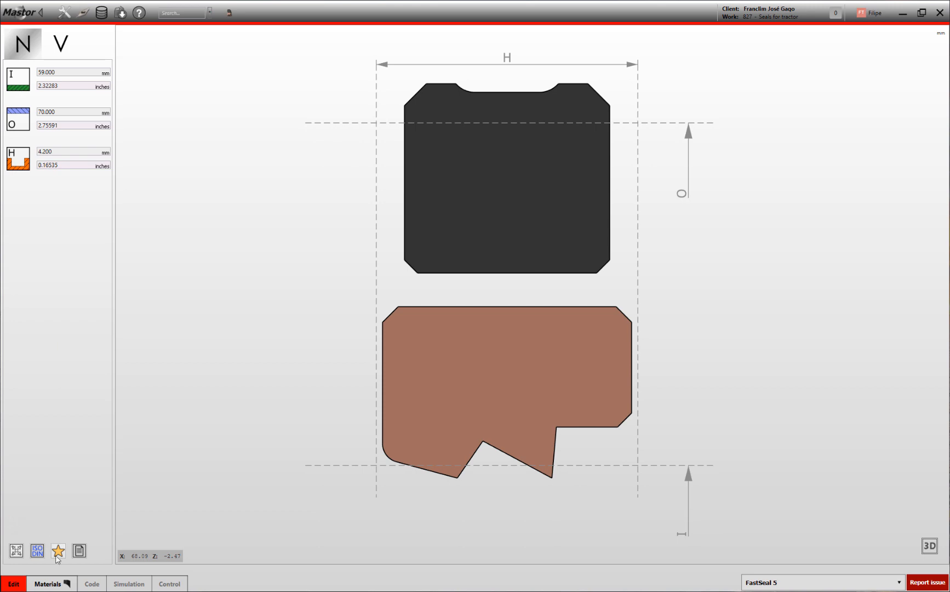
- Assign the NBR Black-57.88.160 tube to the rubber part of RS23E, generate its machining code and save it under the suggested file name
click(60, 585)
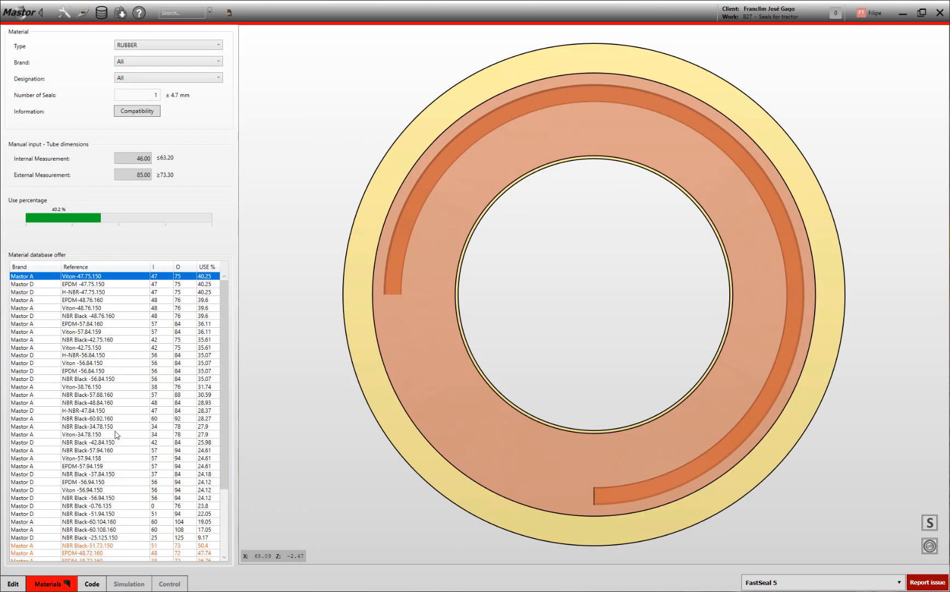
click(85, 355)
click(80, 395)
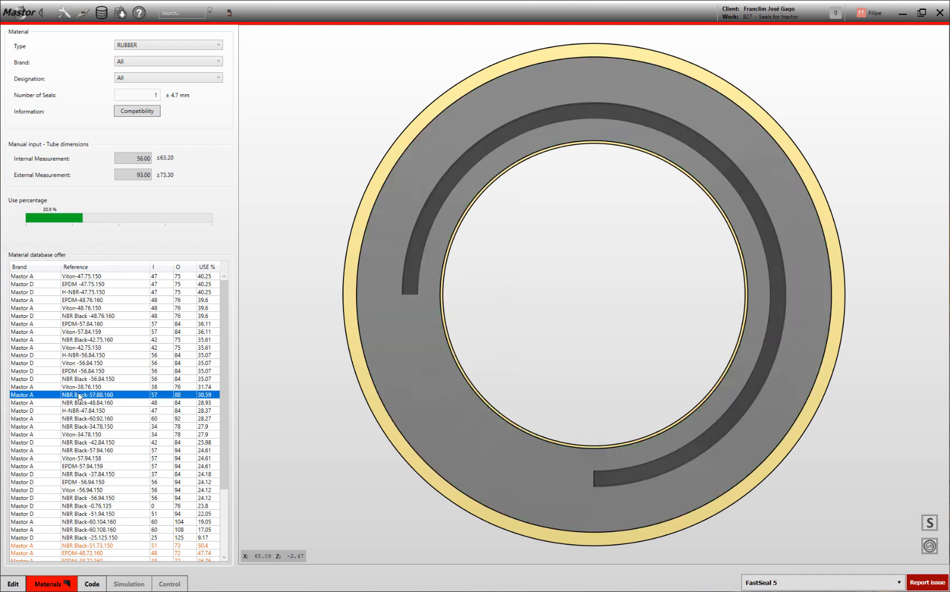
click(92, 584)
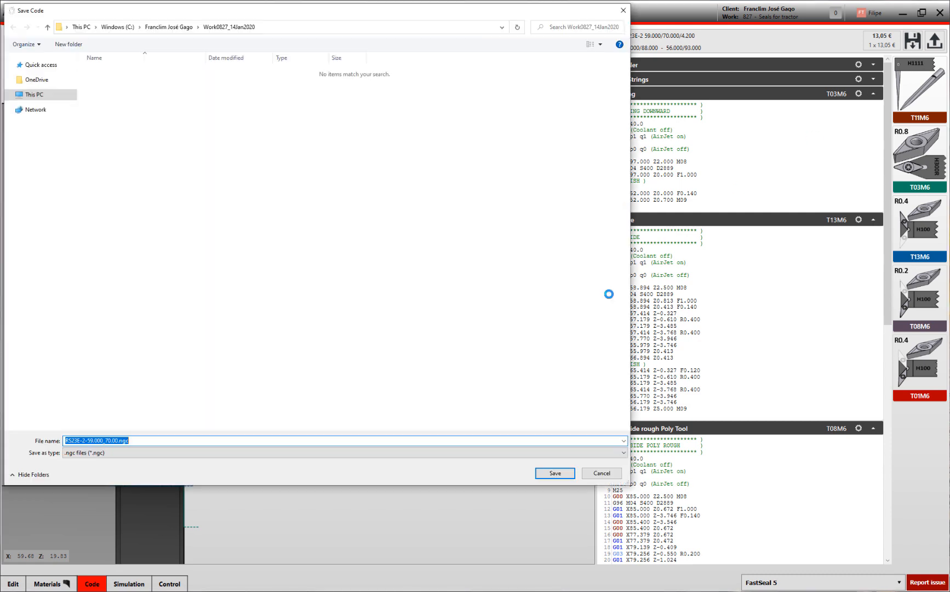
click(556, 471)
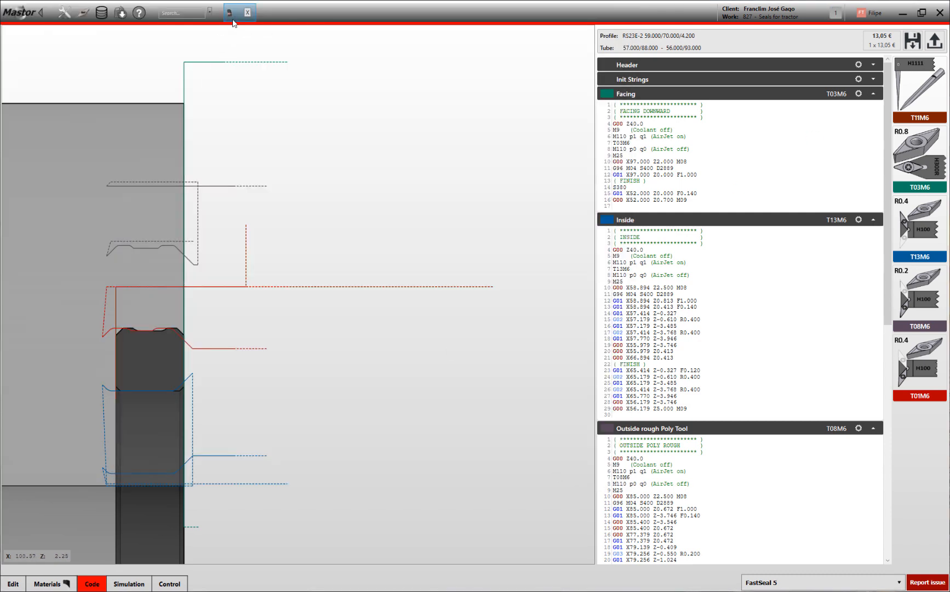
- Assign the PTFE Bronze -55.85.150 tube to the lower PTFE part of RS23E, generate its machining code and save it
click(8, 585)
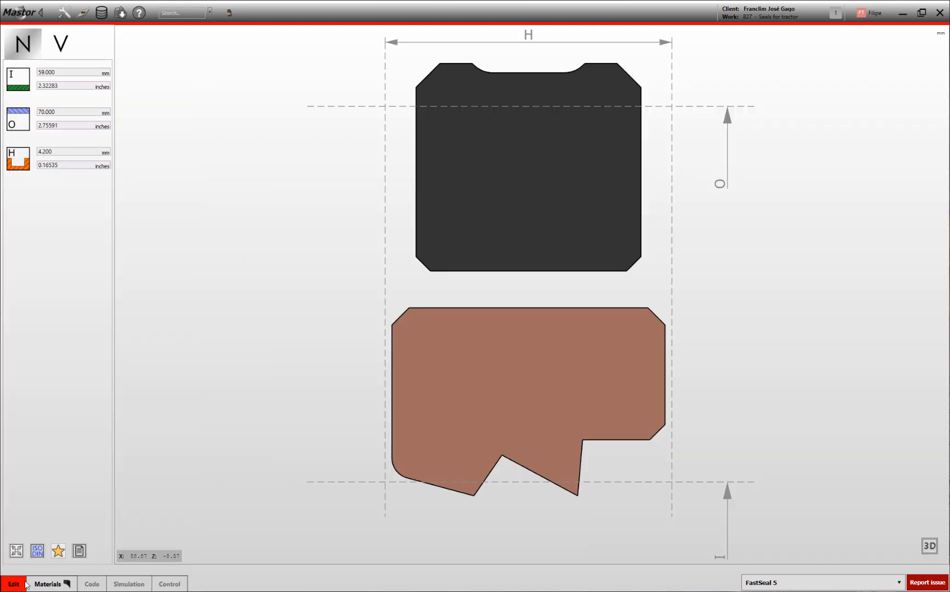
double_click(463, 403)
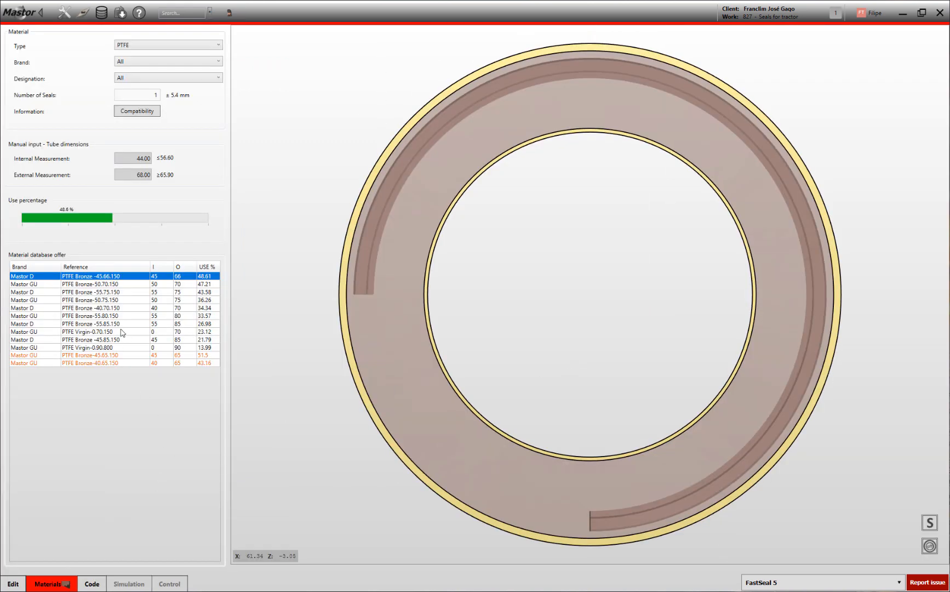
click(104, 307)
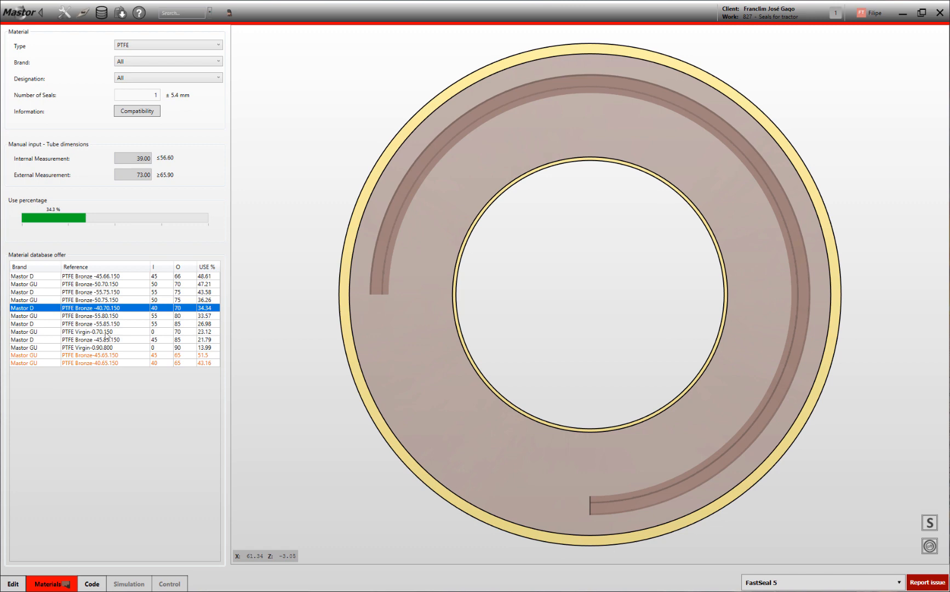
click(105, 324)
click(91, 584)
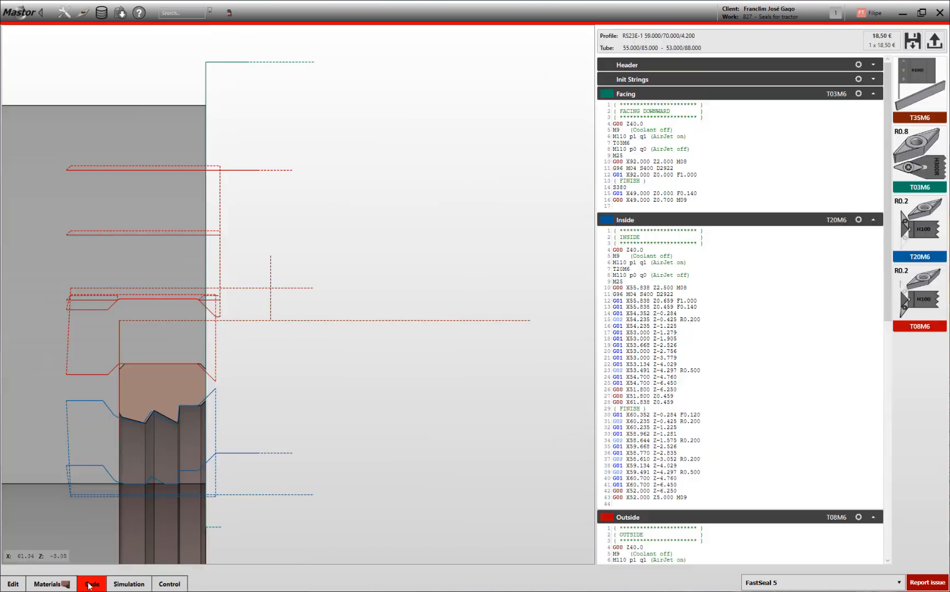
click(913, 43)
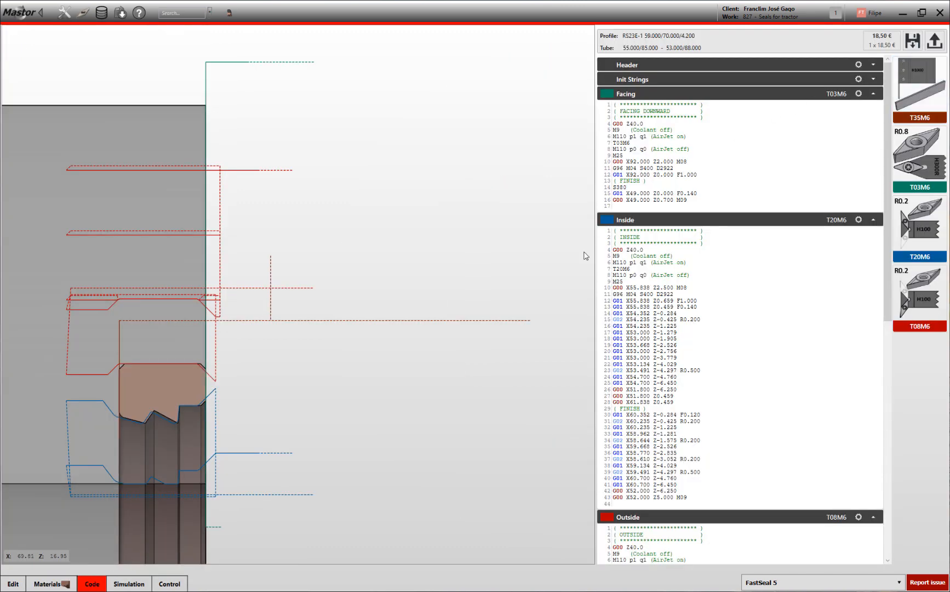
click(548, 472)
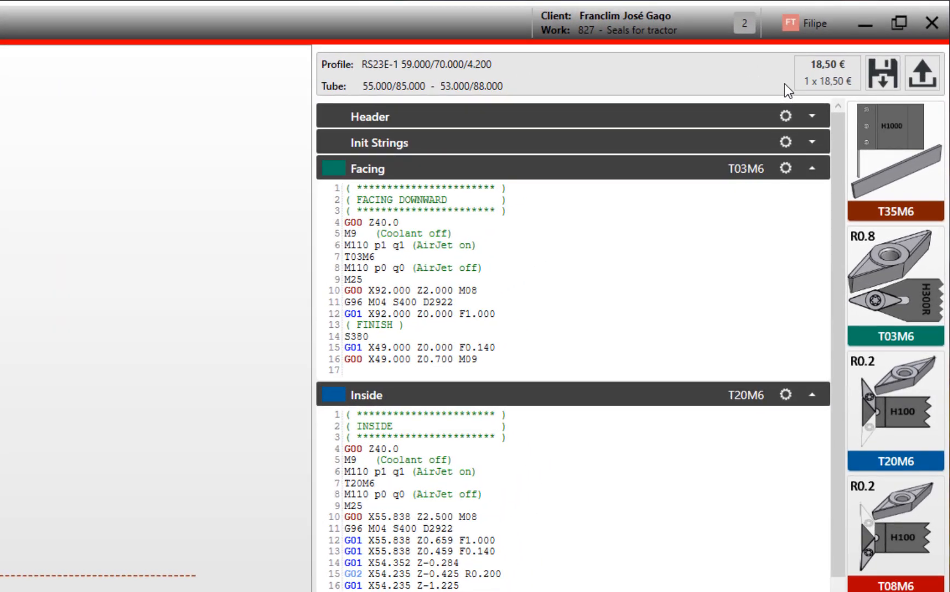
- Review the price details of the PTFE part, from minimum price to tooling cost, and close them
click(827, 71)
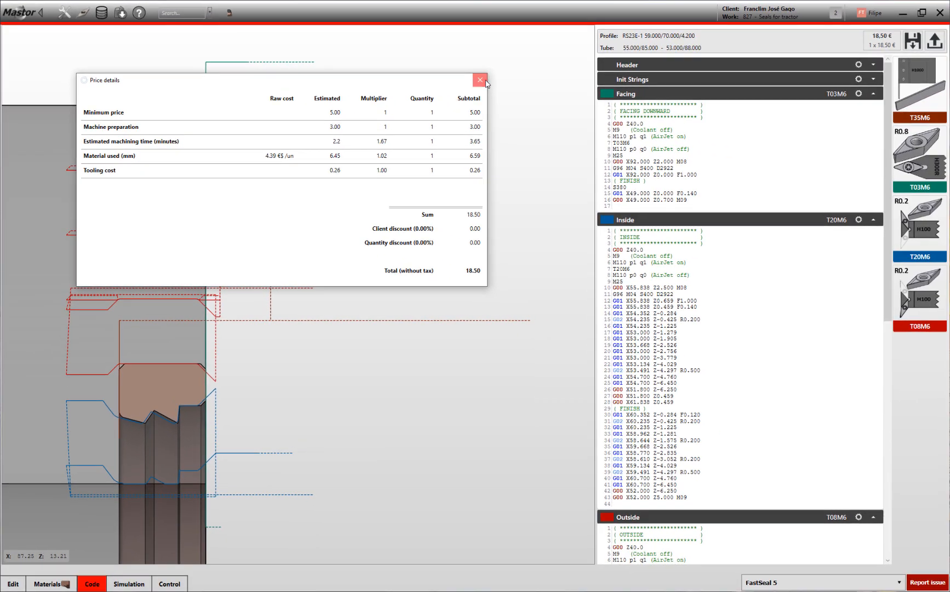
click(525, 87)
- Open the work database and view the work items of the "Seals for tractor" quote
click(771, 21)
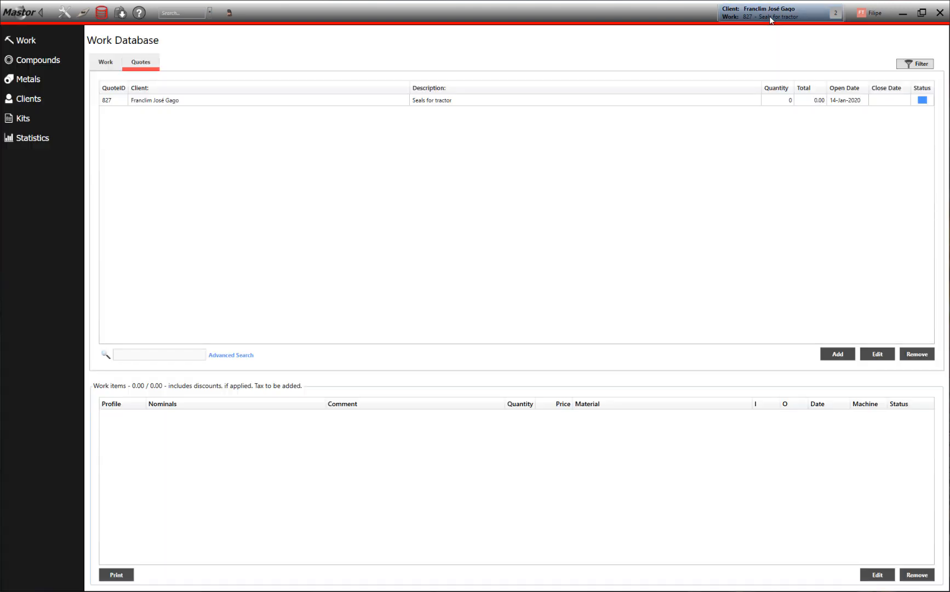
click(41, 44)
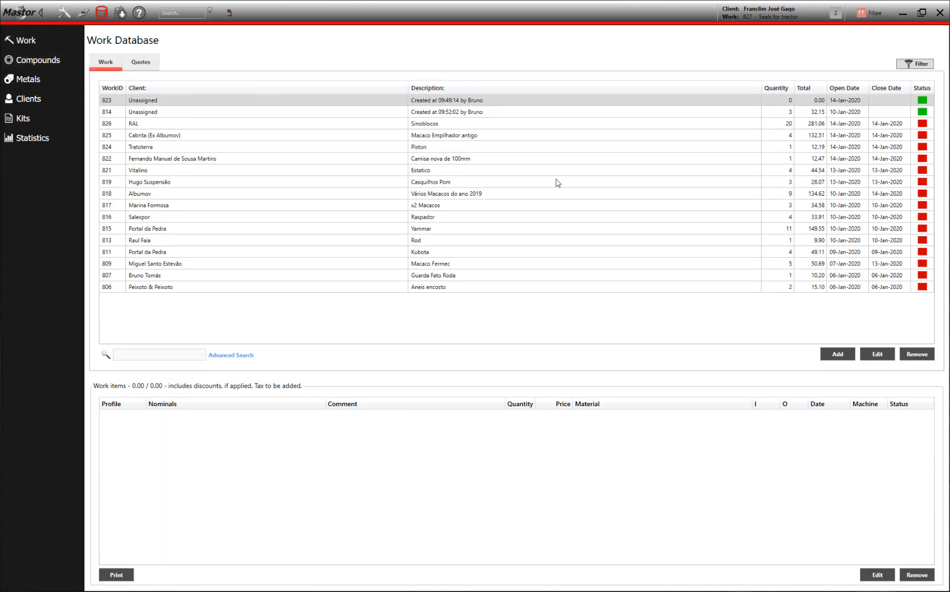
click(147, 63)
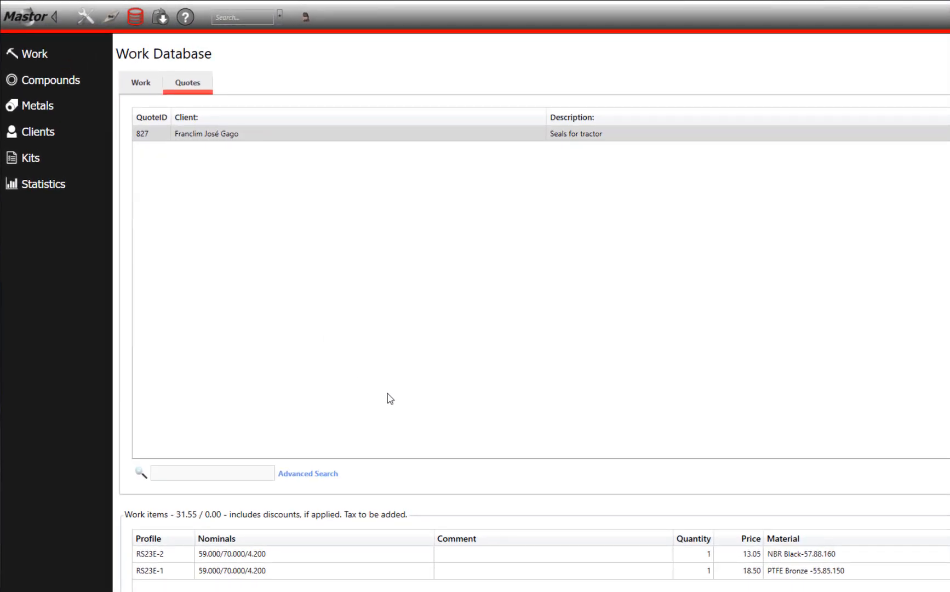
- Review the actions available for the tractor quote and check the list of existing works
right_click(500, 136)
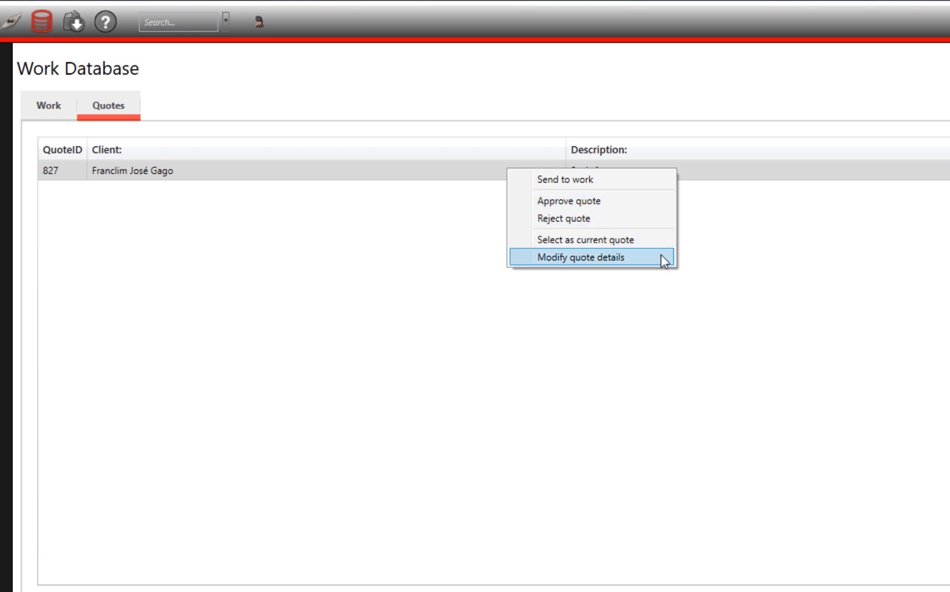
click(586, 338)
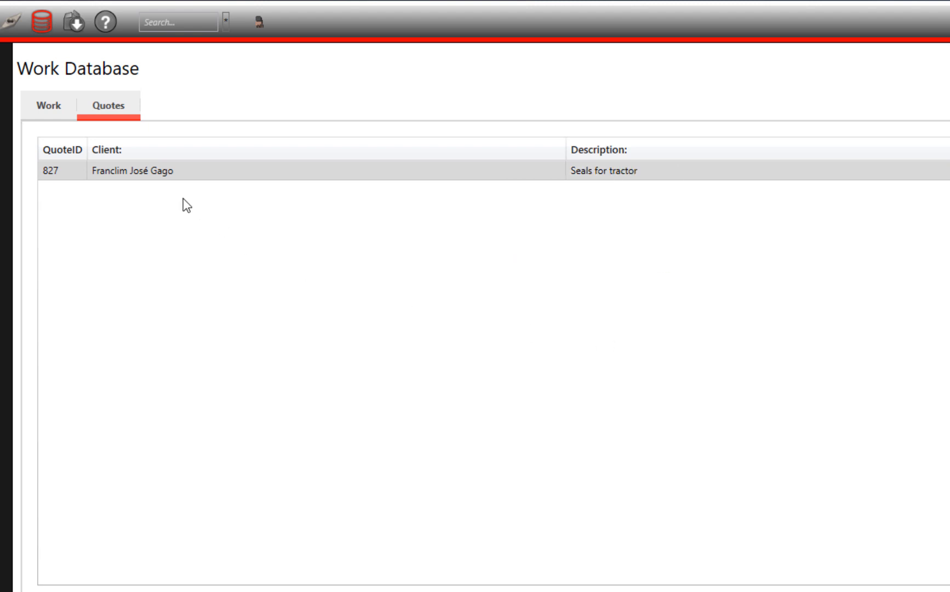
click(61, 105)
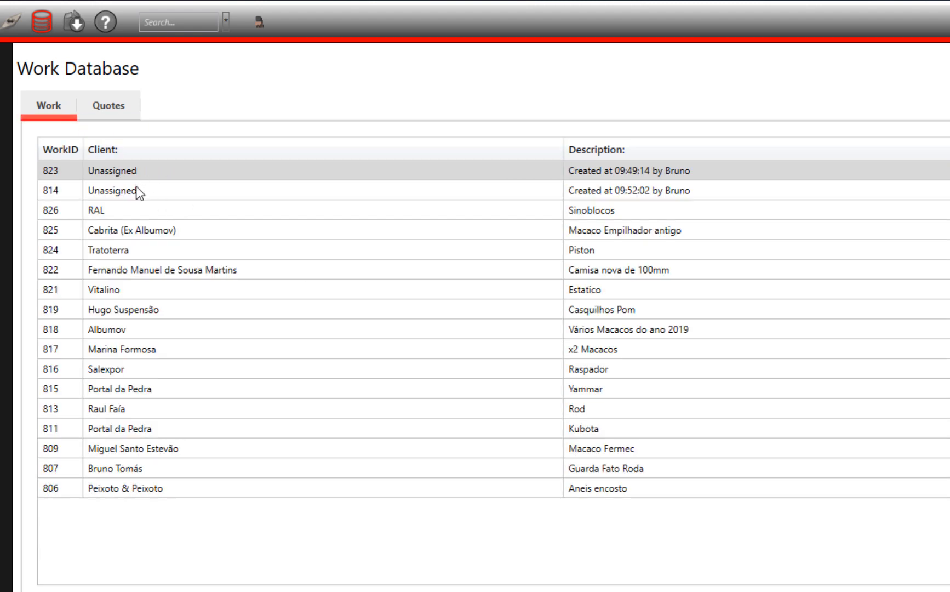
click(112, 109)
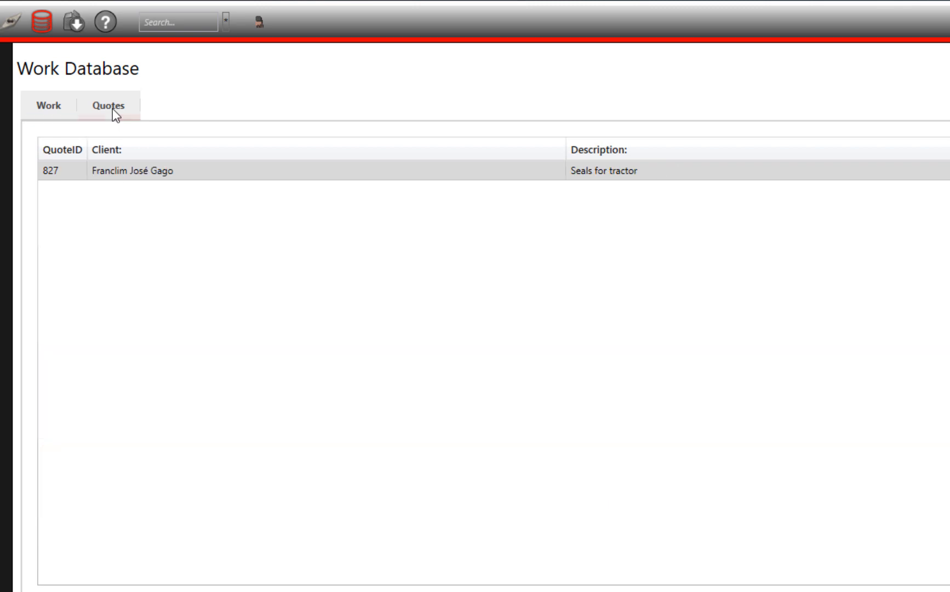
- Approve the "Seals for tractor" quote and send it to work
right_click(442, 173)
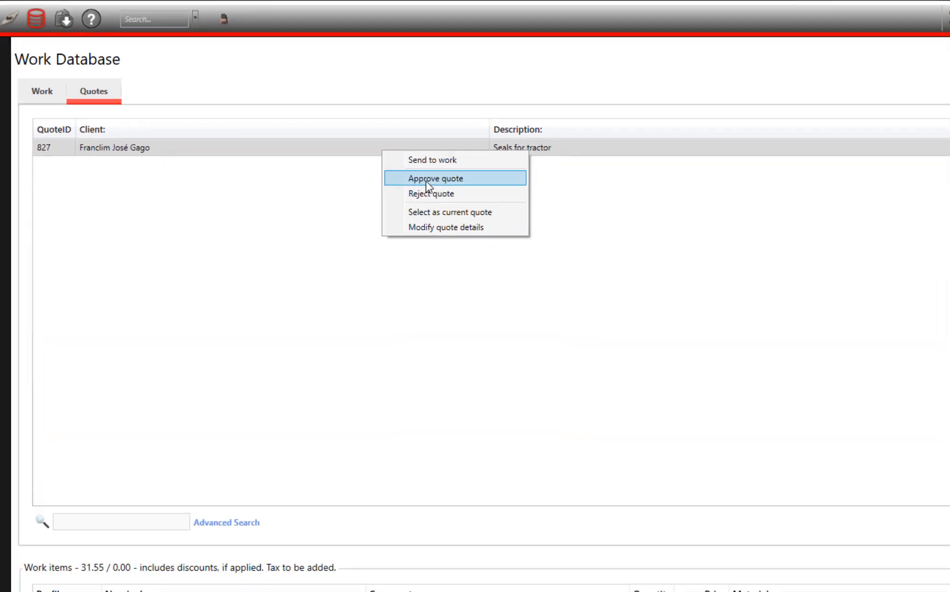
click(428, 178)
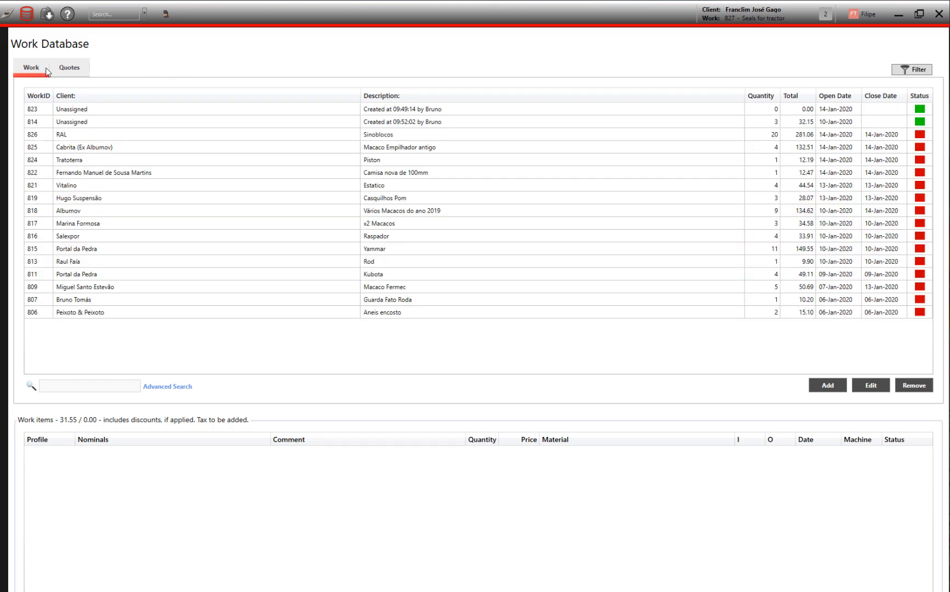
click(73, 67)
right_click(182, 110)
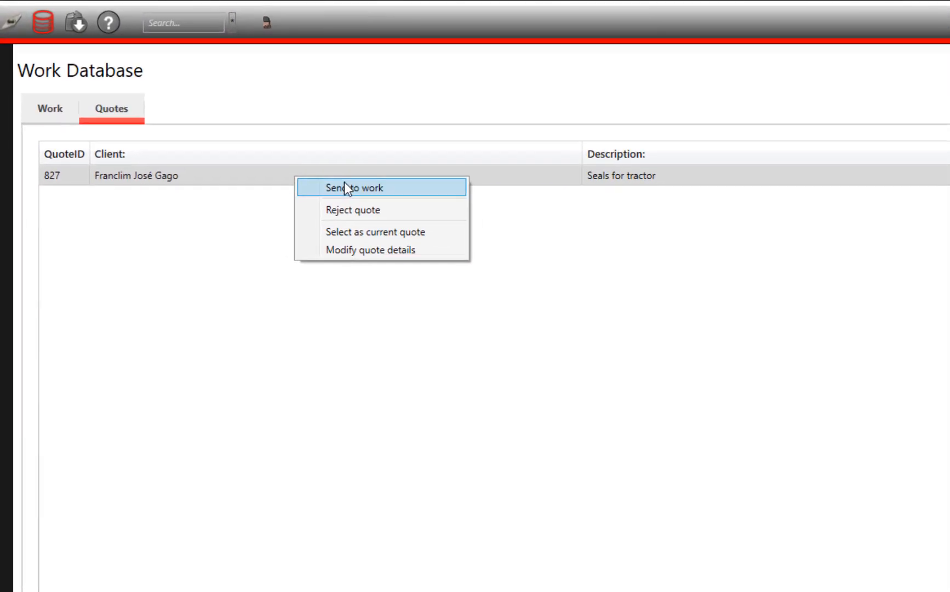
click(253, 137)
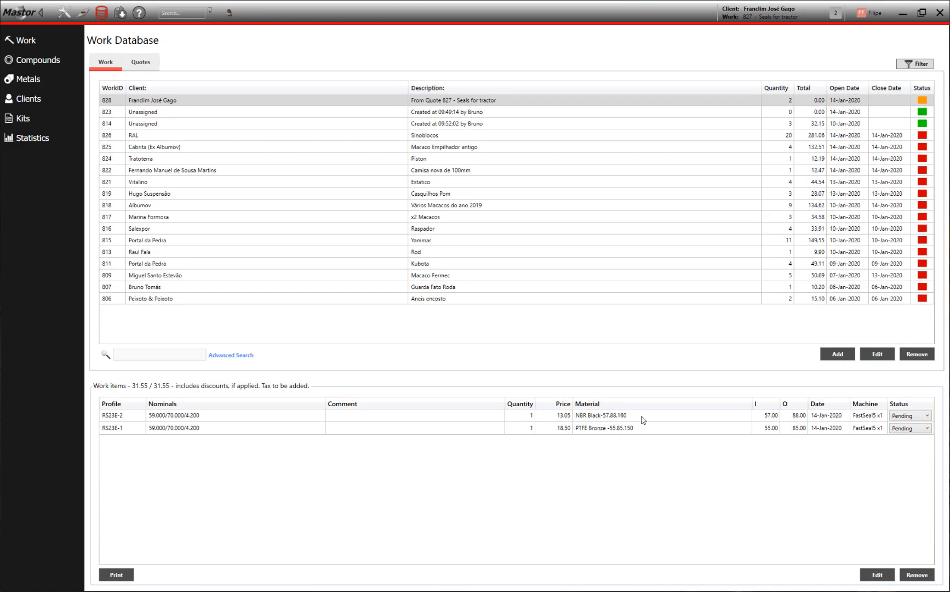
- Inspect the materials, machine and status of the items in the work made from the quote and in several other works
click(642, 420)
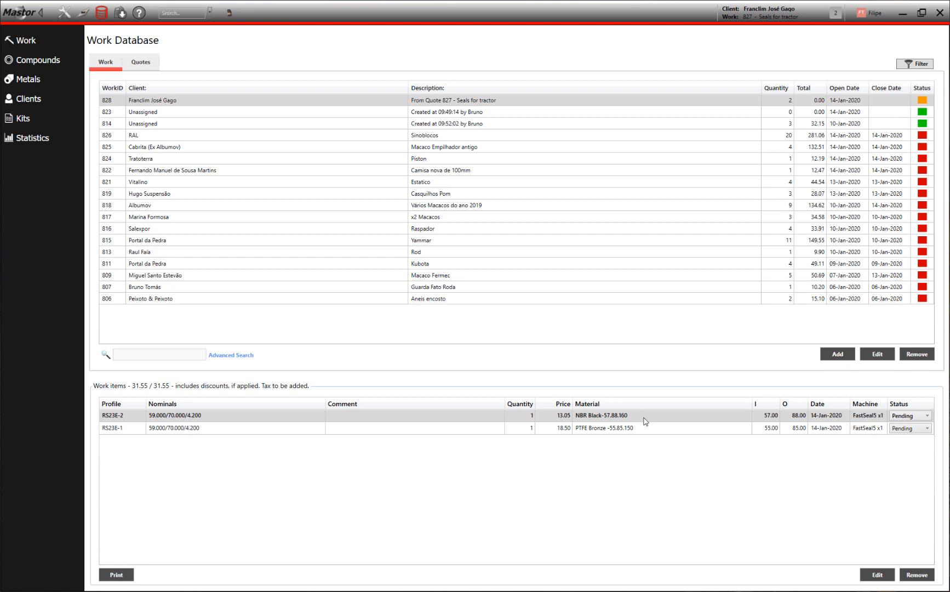
click(651, 432)
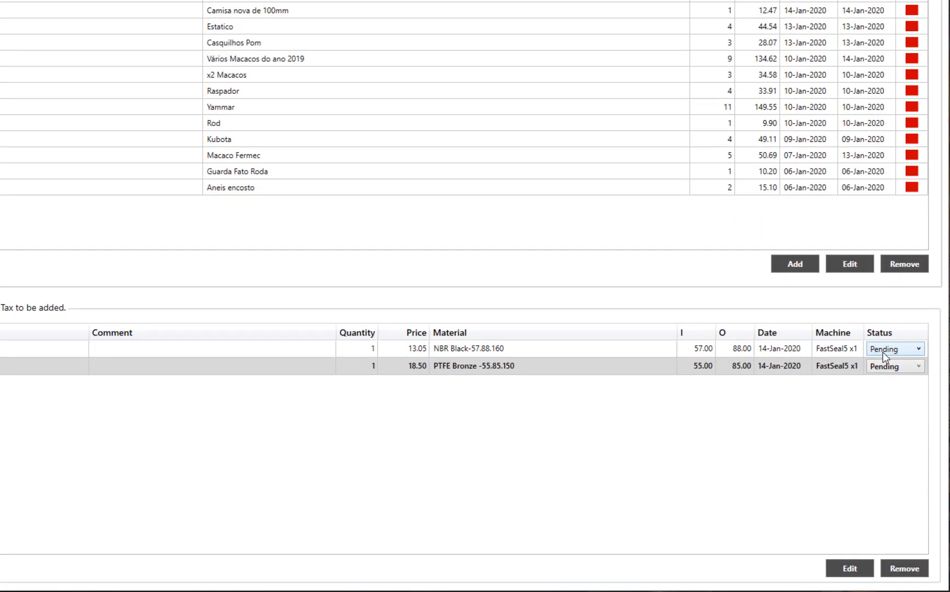
click(767, 1)
click(798, 44)
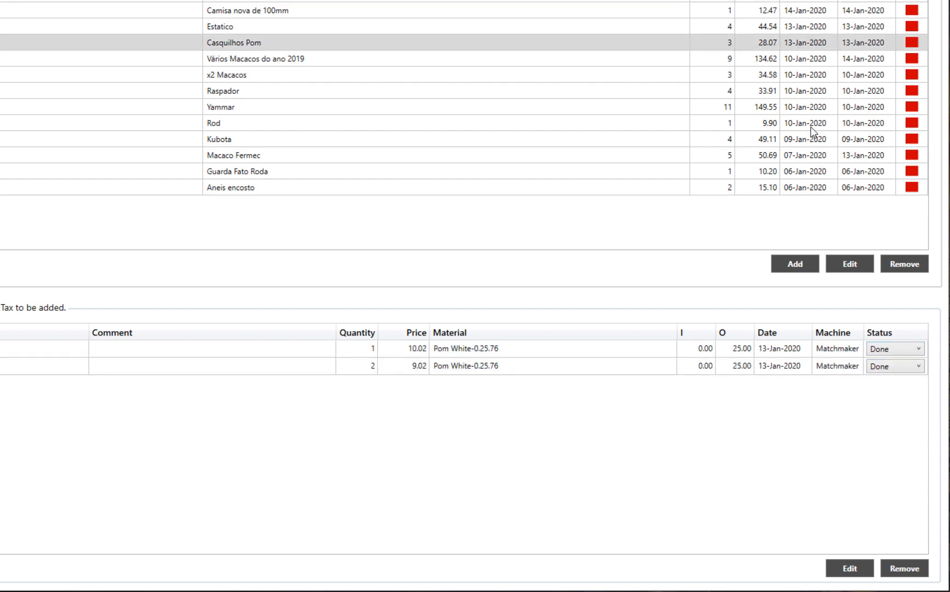
click(811, 121)
click(806, 71)
click(795, 44)
click(789, 1)
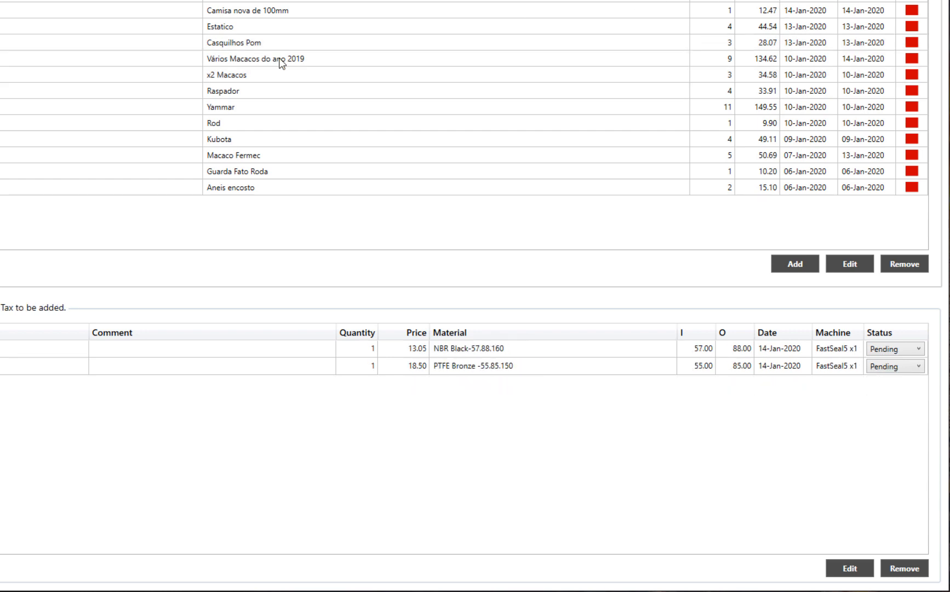